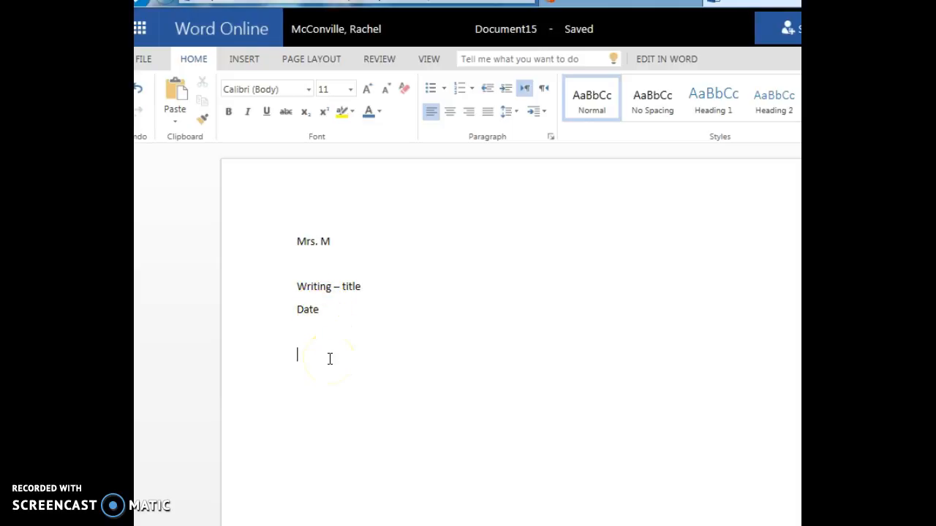
Step: Indent the first body line and type "Once upon a time there was a teacher who loved books."
key(Tab)
text(Once upon a time there ws)
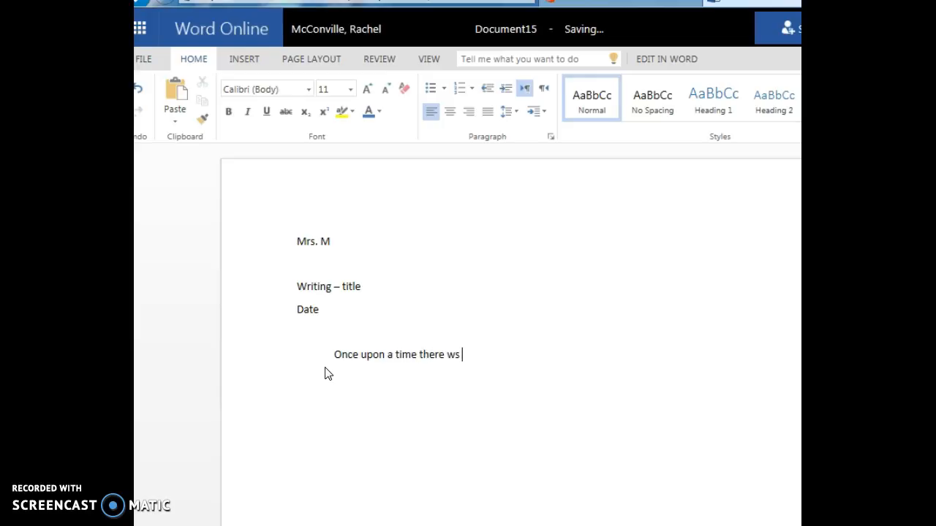
key(BackSpace)
key(BackSpace)
text(as a teacher who loved books.)
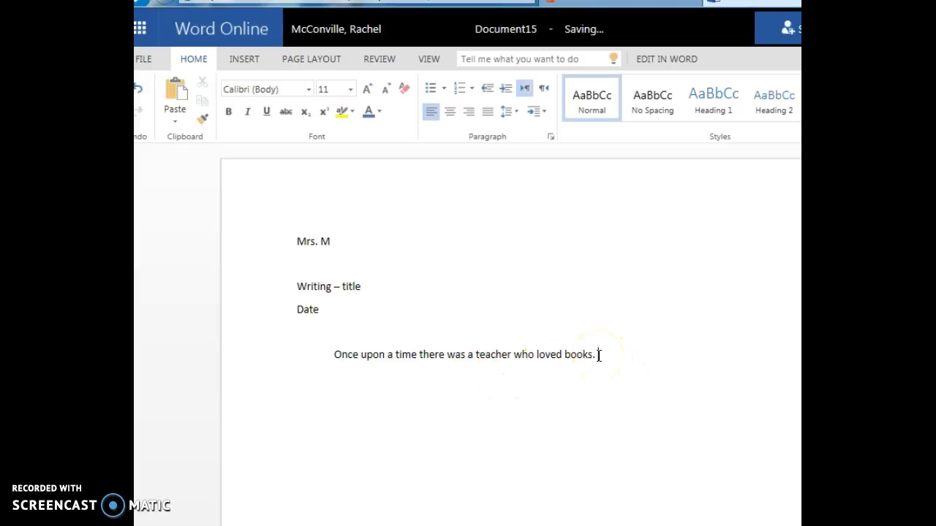
Step: Change the font of the opening sentence to Times New Roman
drag(598, 354, 304, 356)
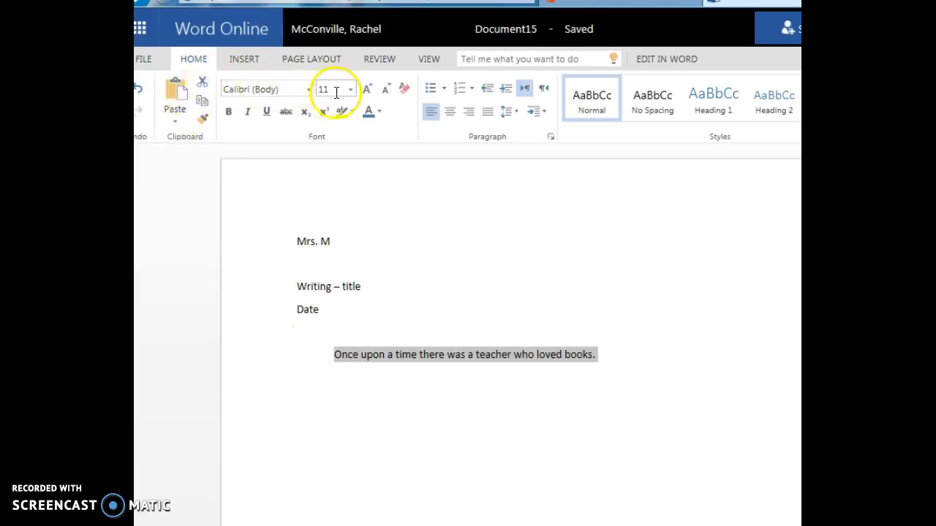
click(308, 92)
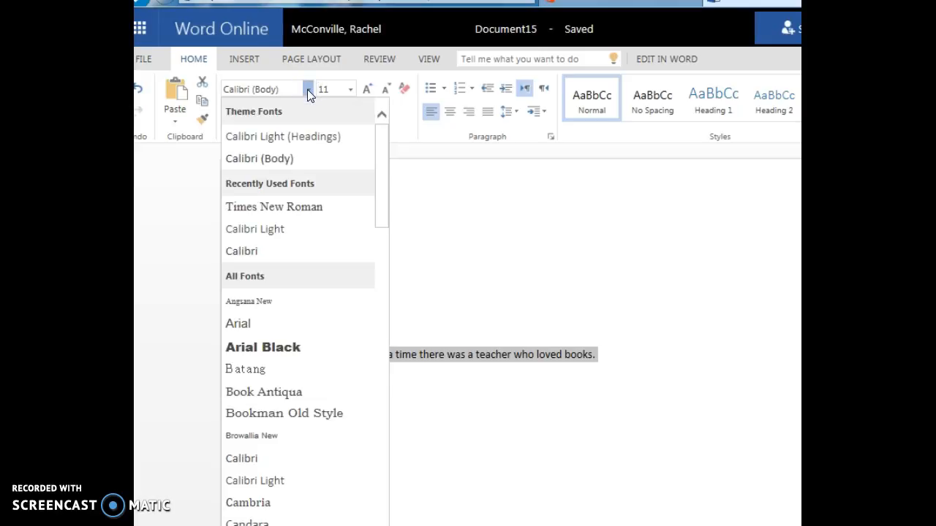
click(286, 202)
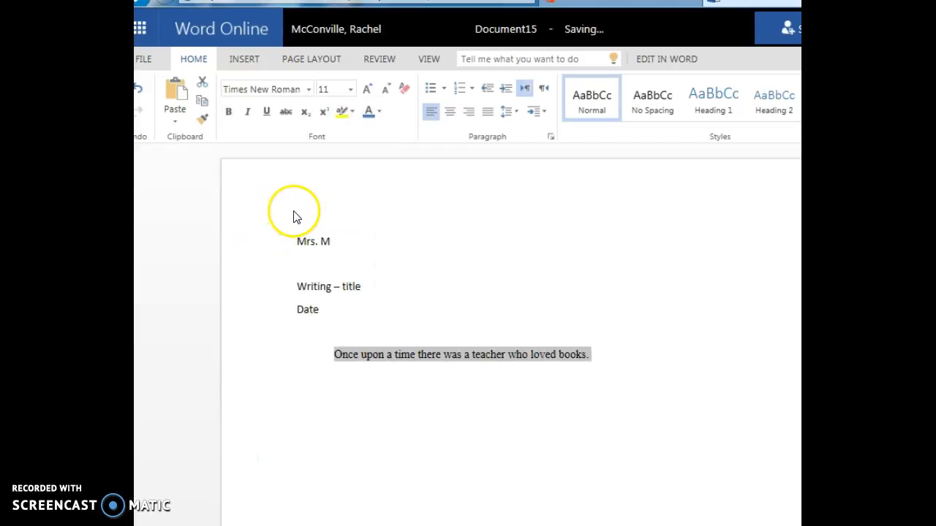
Step: Try font sizes 8 and 36 on the sentence and settle on 12 pt
click(348, 90)
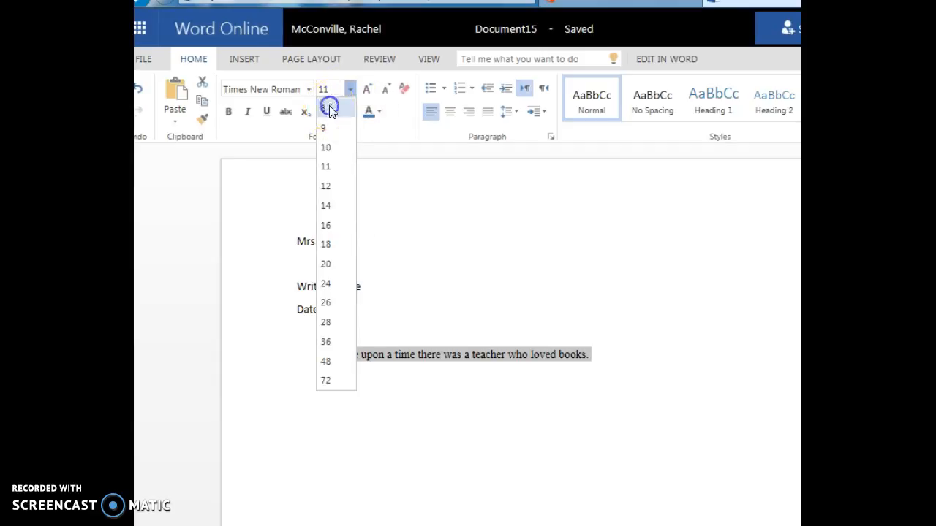
click(329, 108)
click(350, 88)
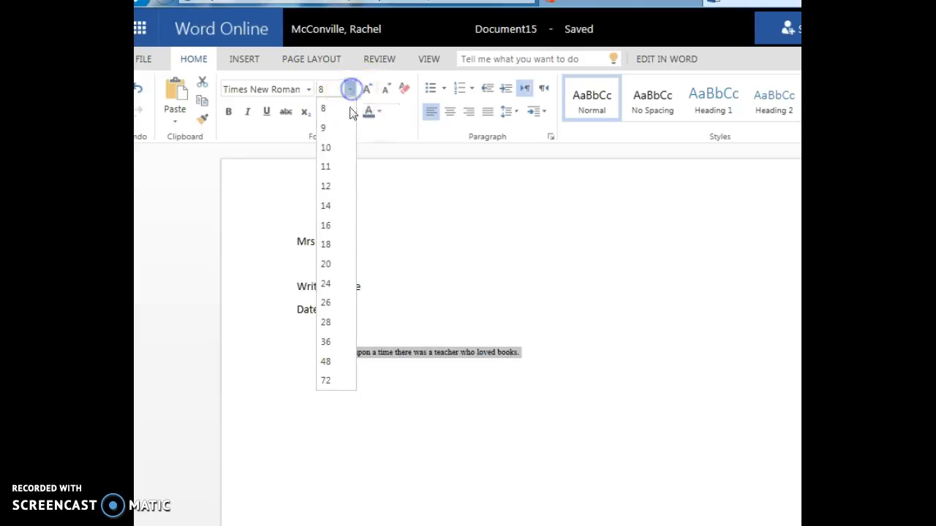
click(329, 340)
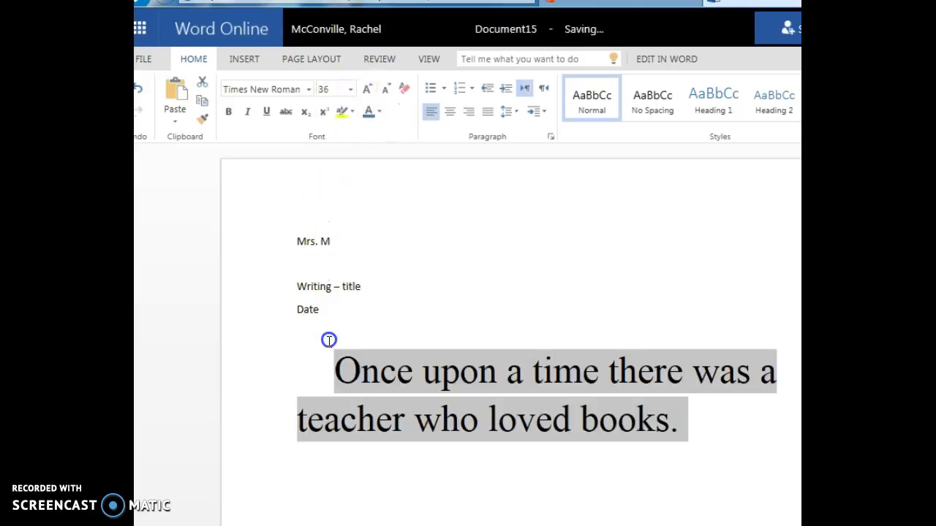
click(350, 90)
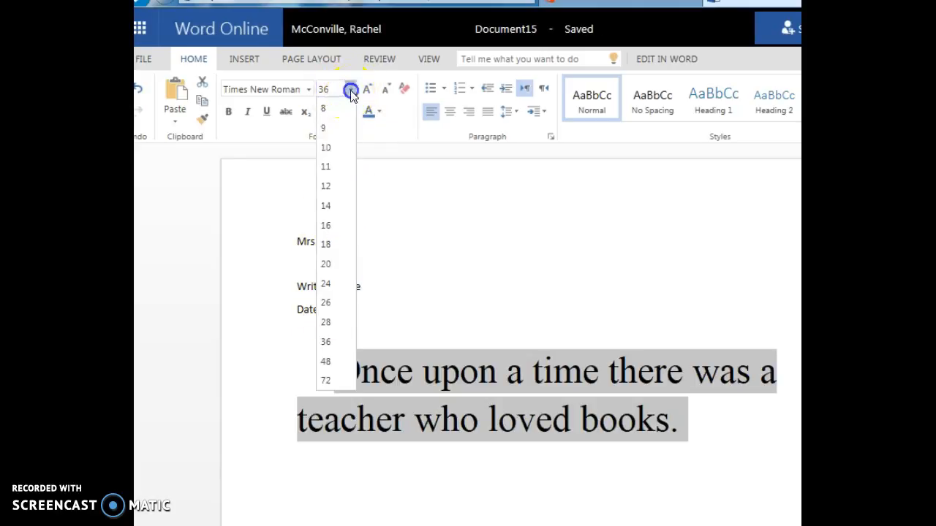
click(325, 186)
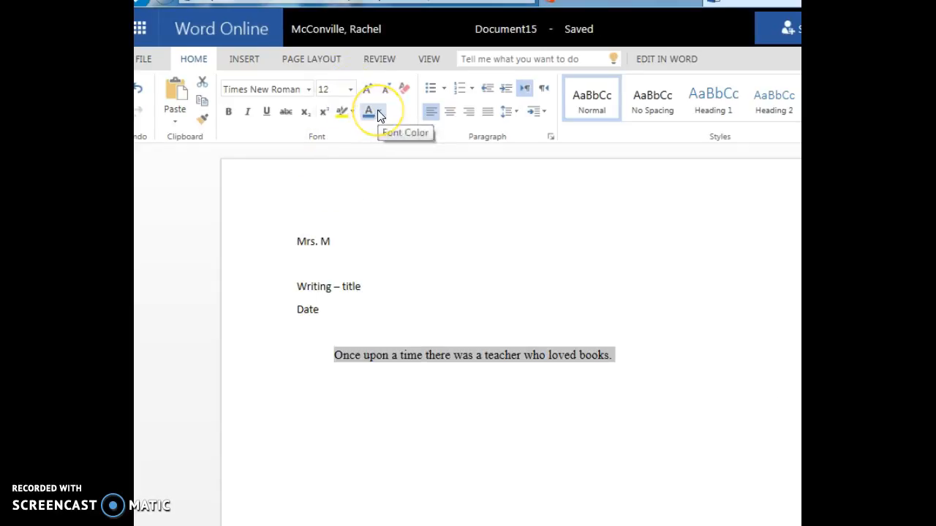
Step: Make the opening letter "O" 20 pt and dark blue
click(334, 355)
drag(341, 355, 334, 355)
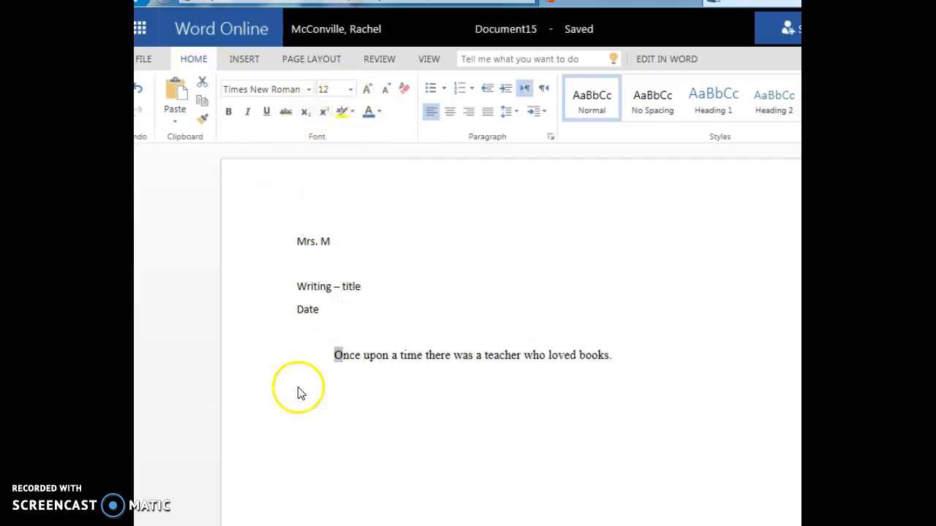
click(350, 88)
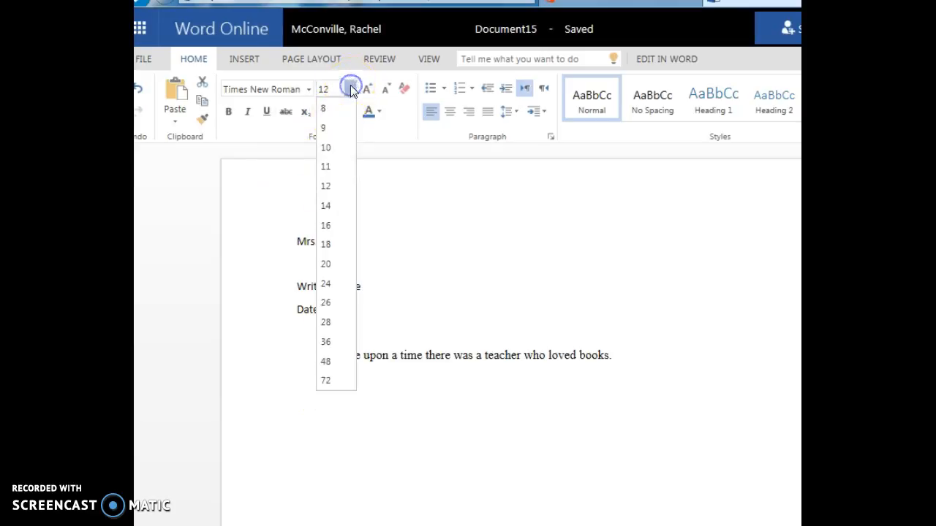
click(326, 264)
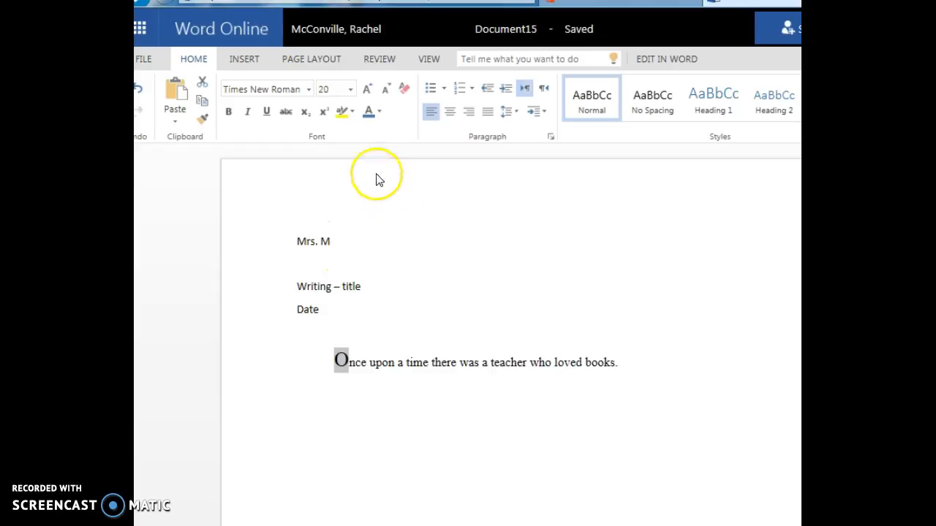
click(381, 111)
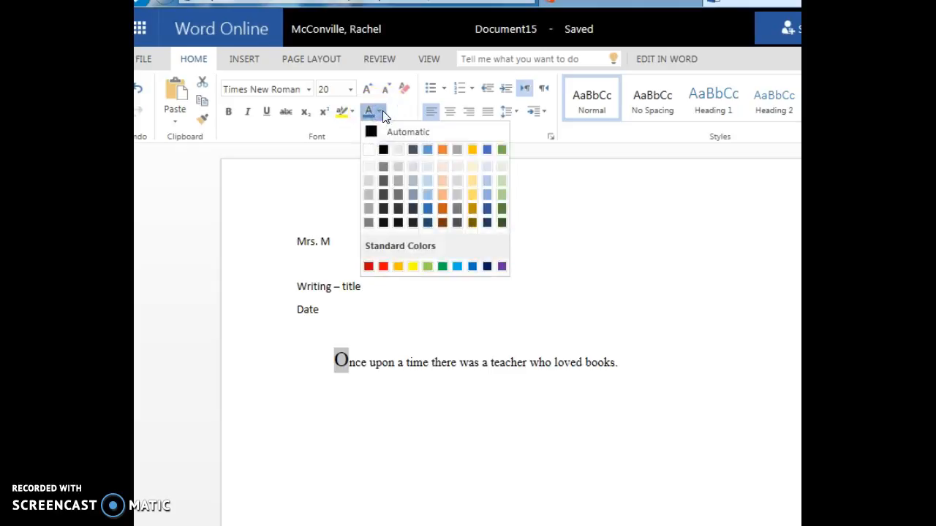
click(487, 267)
click(355, 402)
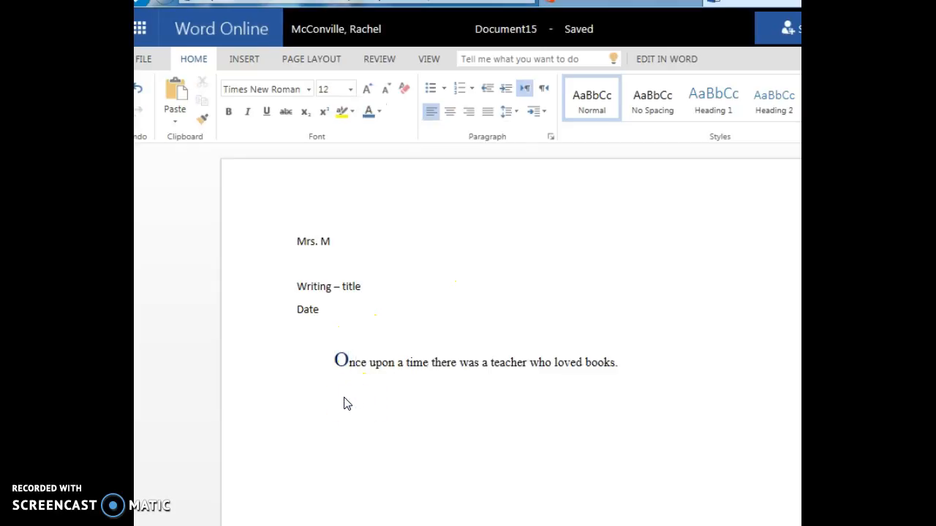
Step: Continue the paragraph with "Her favorite book was called Little Red Riding Hood."
click(624, 363)
text(Her favorite book was called Little Re)
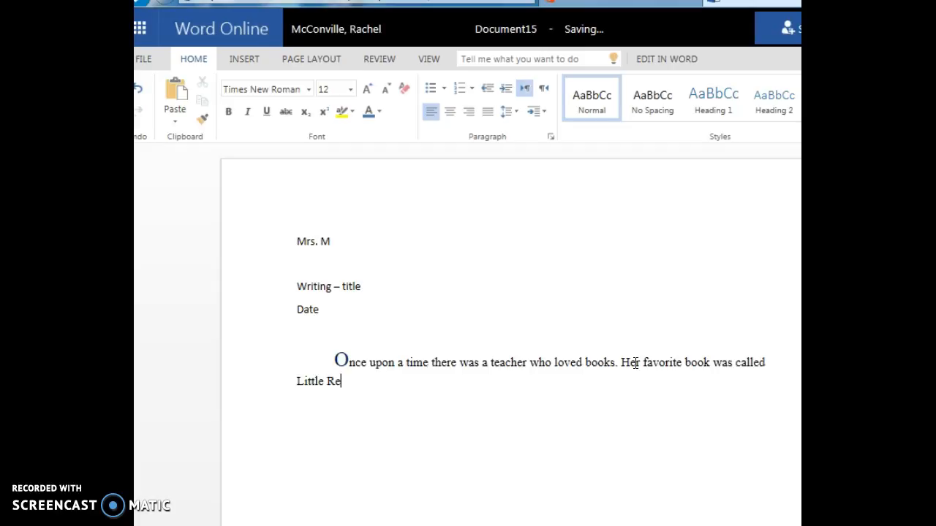
text(d Riding Hood.)
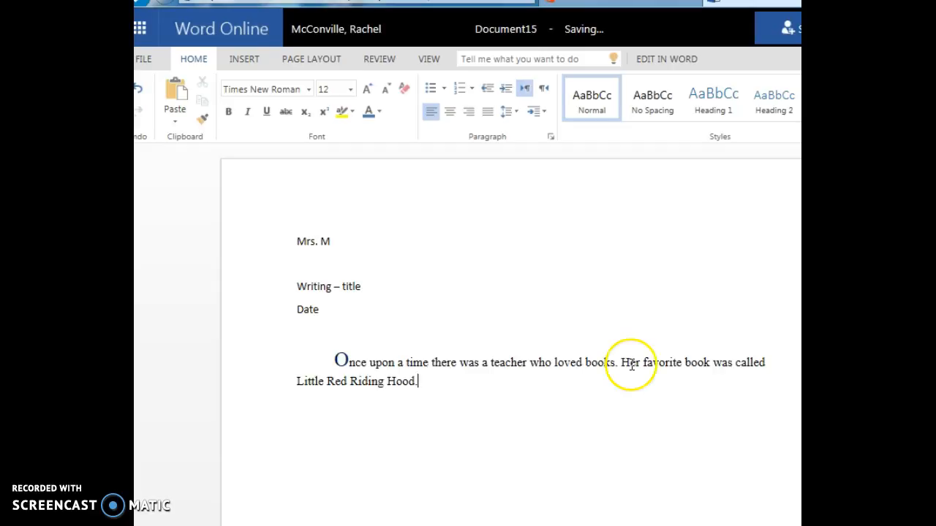
Step: Italicize the book title Little Red Riding Hood
drag(419, 381, 295, 383)
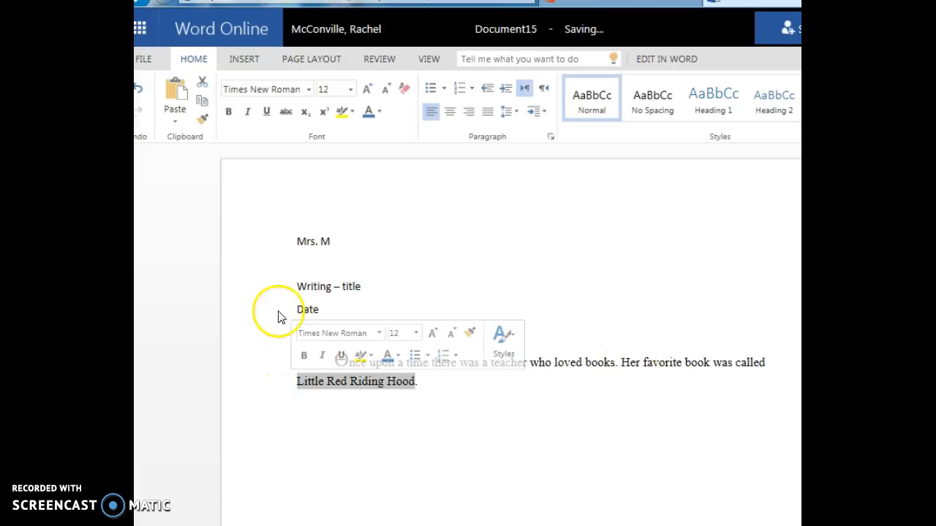
click(248, 113)
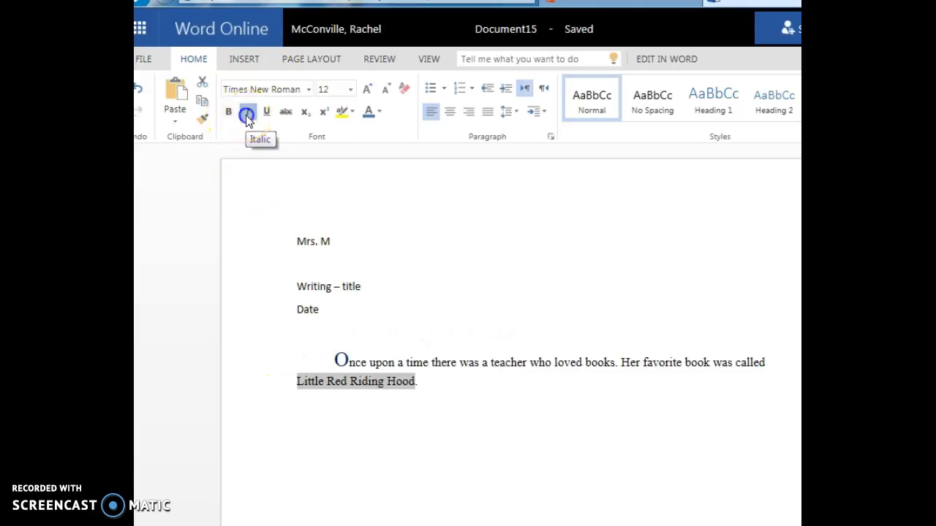
click(355, 427)
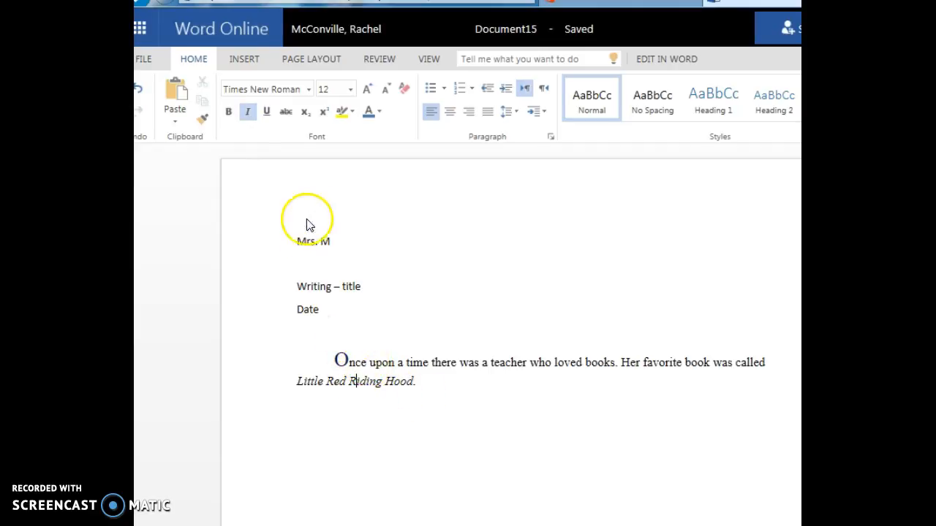
Step: Bold the heading lines Mrs. M, Writing – title and Date
click(321, 310)
drag(321, 310, 275, 238)
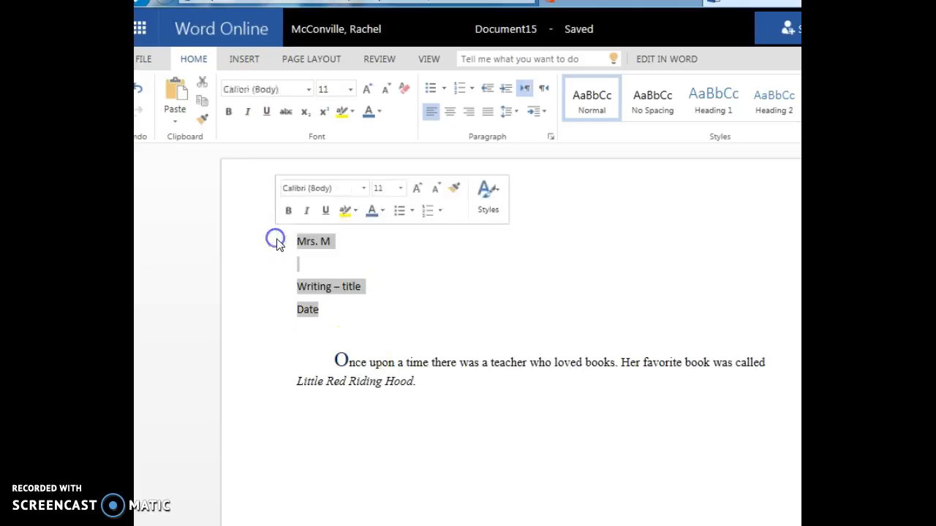
click(228, 111)
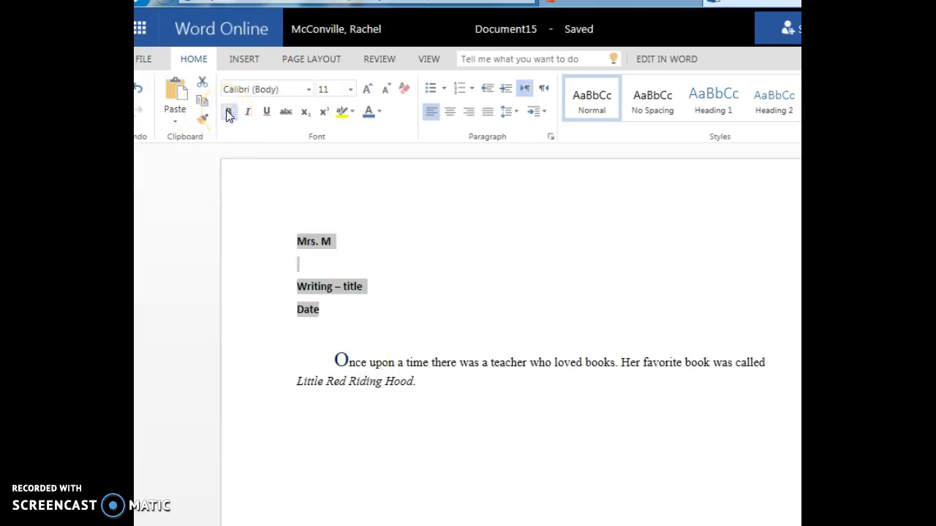
click(376, 331)
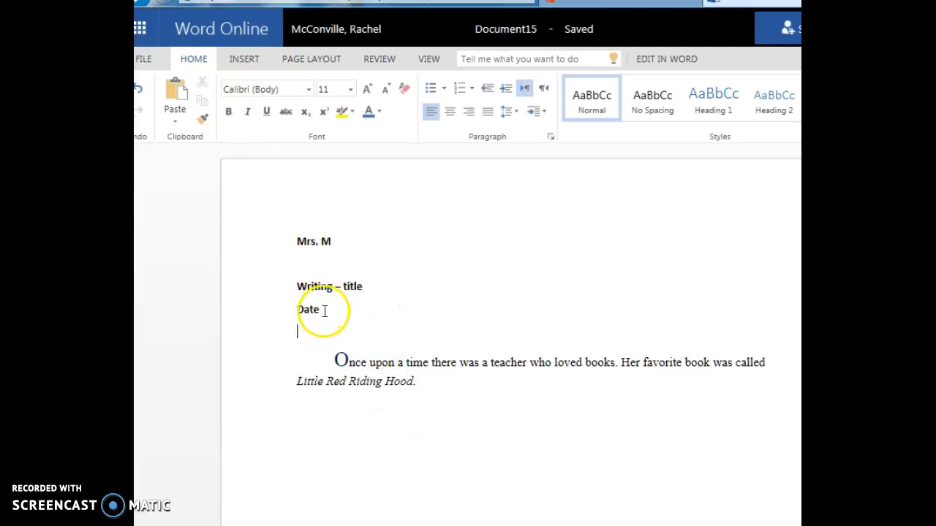
Step: Add the sentence "The main character was the wolf." after the book title
click(445, 380)
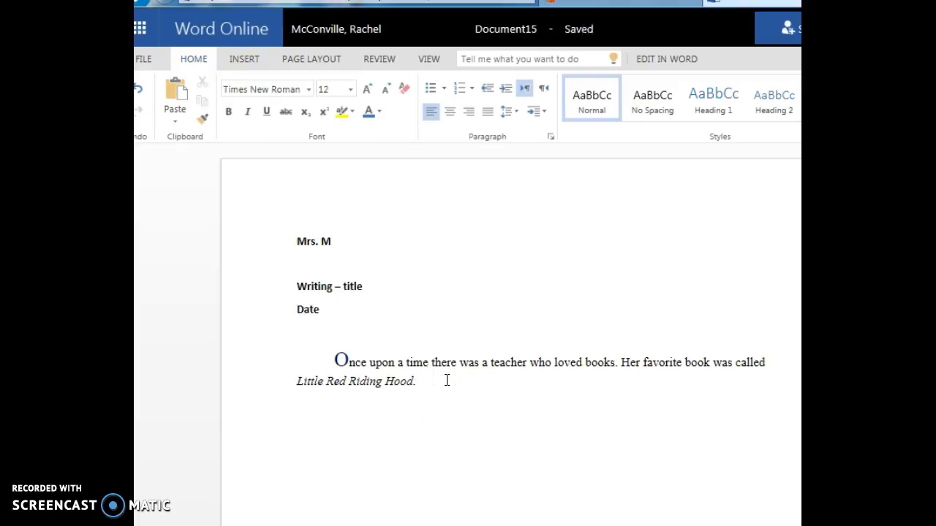
text(I)
text(The main c)
text(ah)
key(BackSpace)
key(BackSpace)
text(haracter)
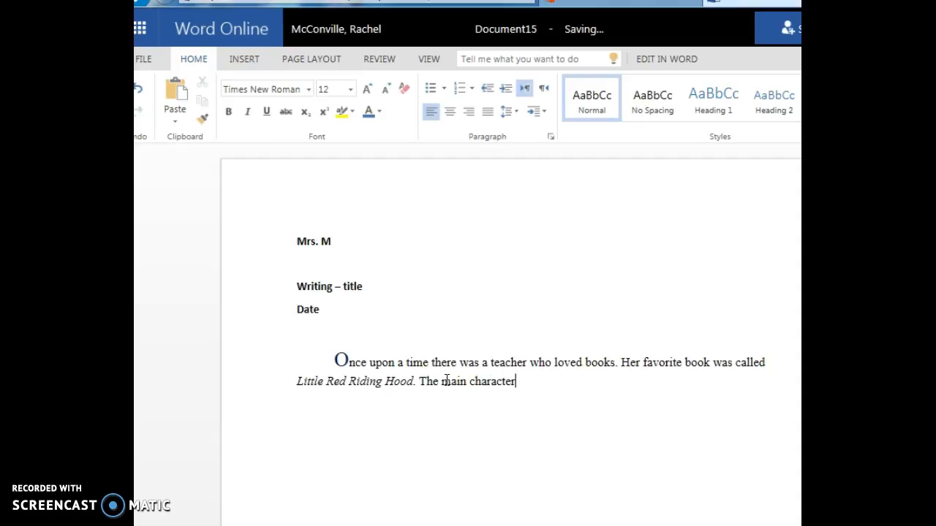
text( was the wolf.)
Step: Underline the word "wolf"
drag(584, 379, 558, 378)
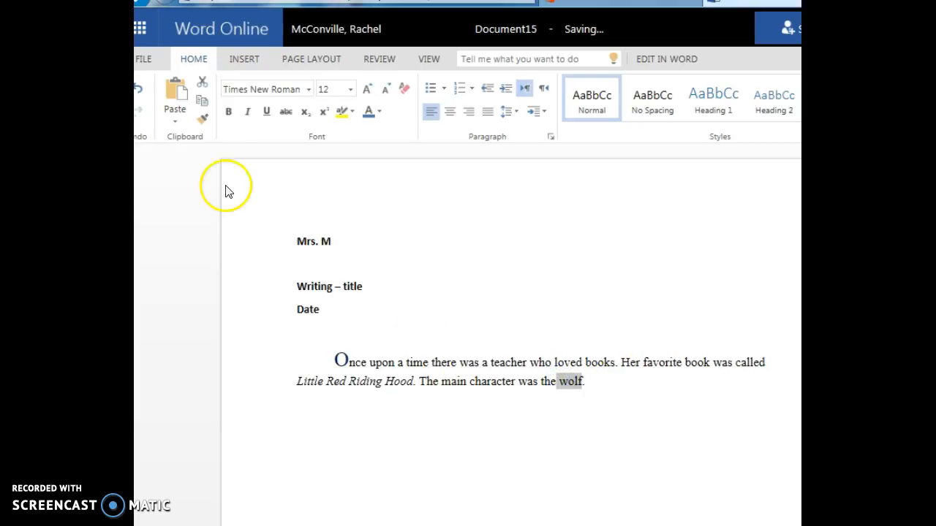
click(266, 111)
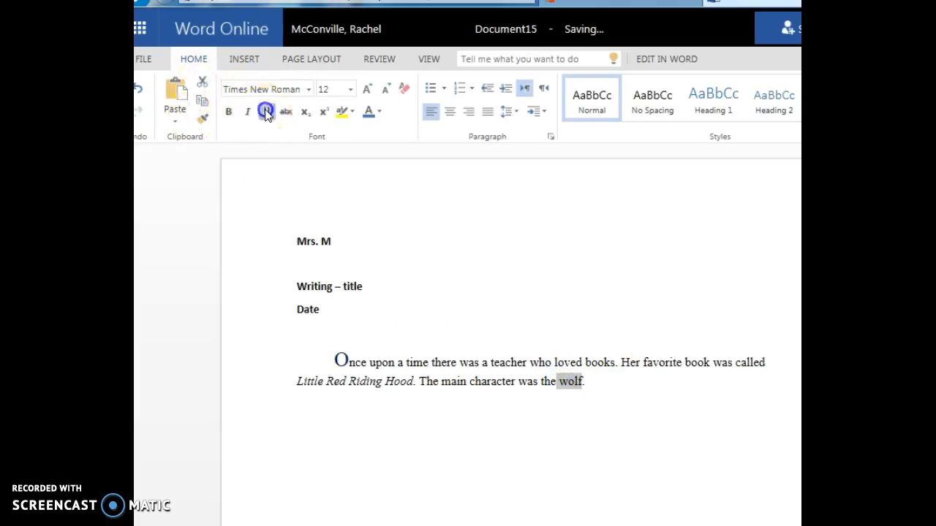
click(510, 467)
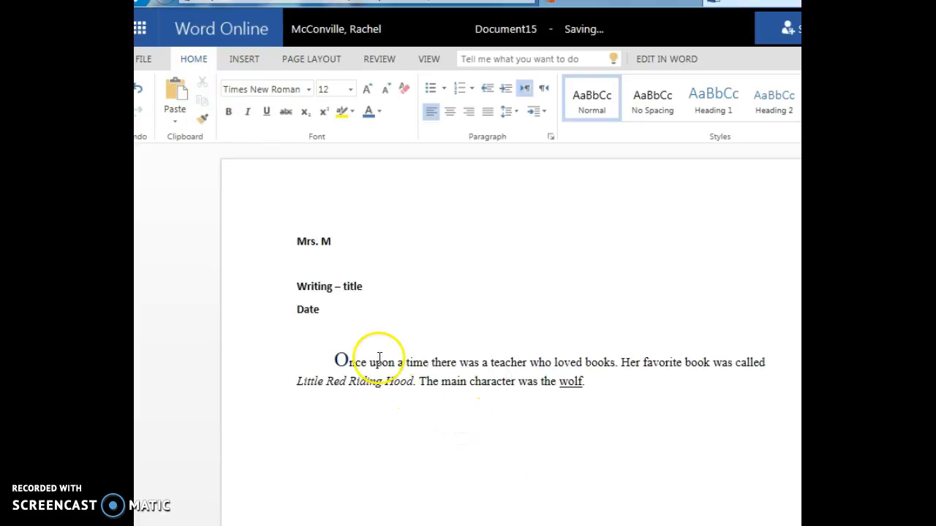
Step: Highlight the words "main character" in yellow
right_click(503, 380)
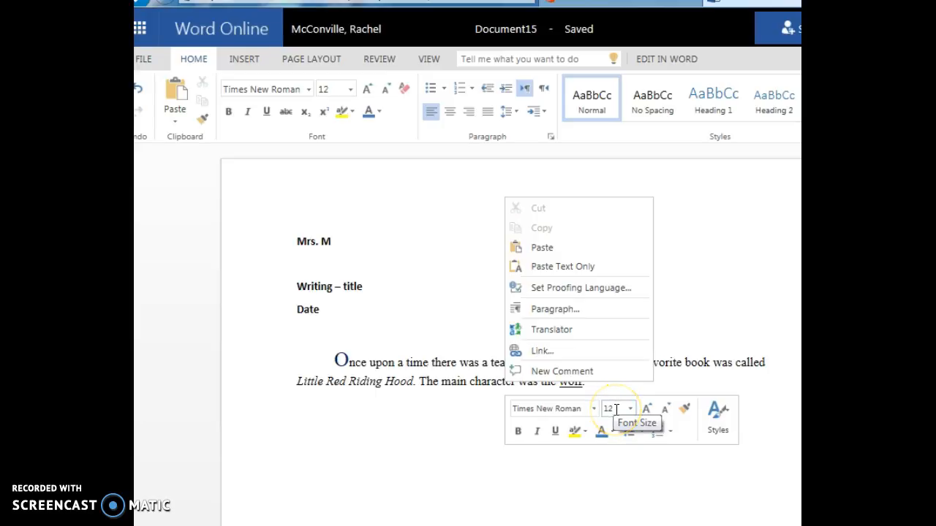
click(416, 436)
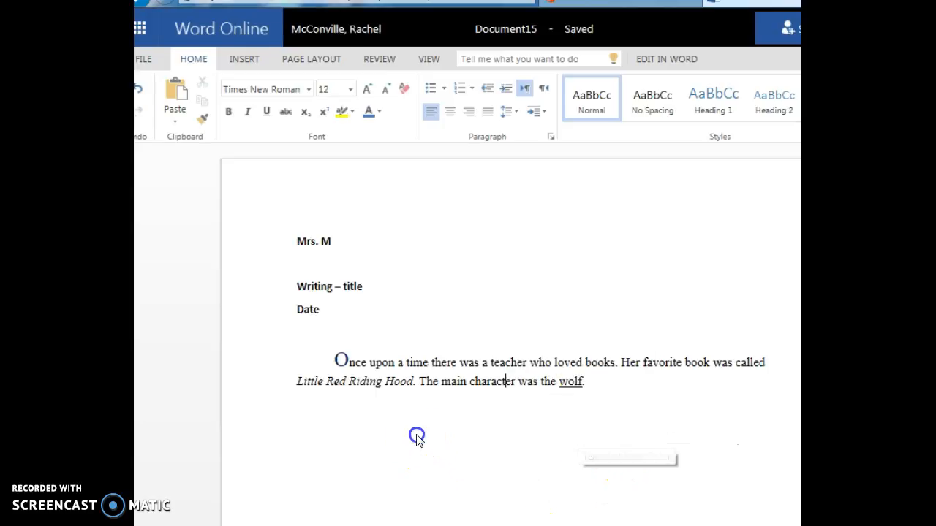
drag(493, 383, 437, 383)
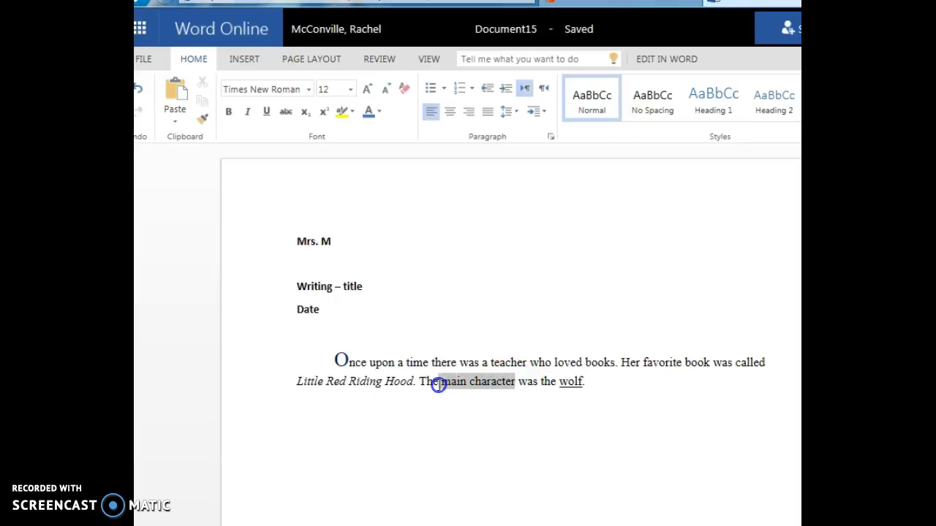
click(507, 361)
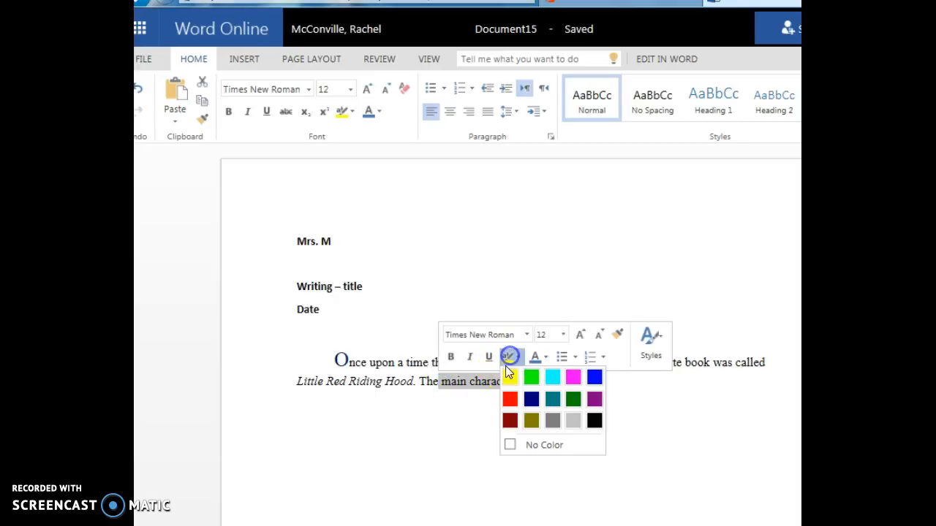
click(508, 379)
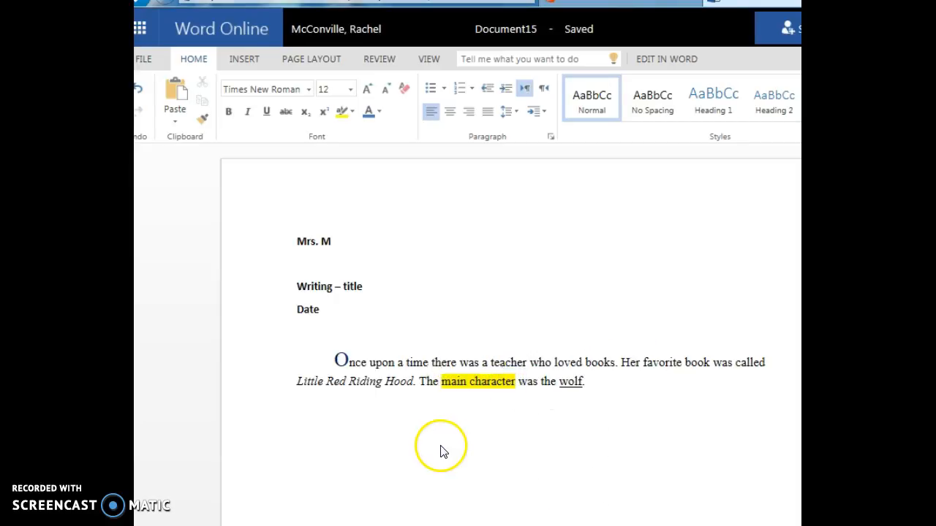